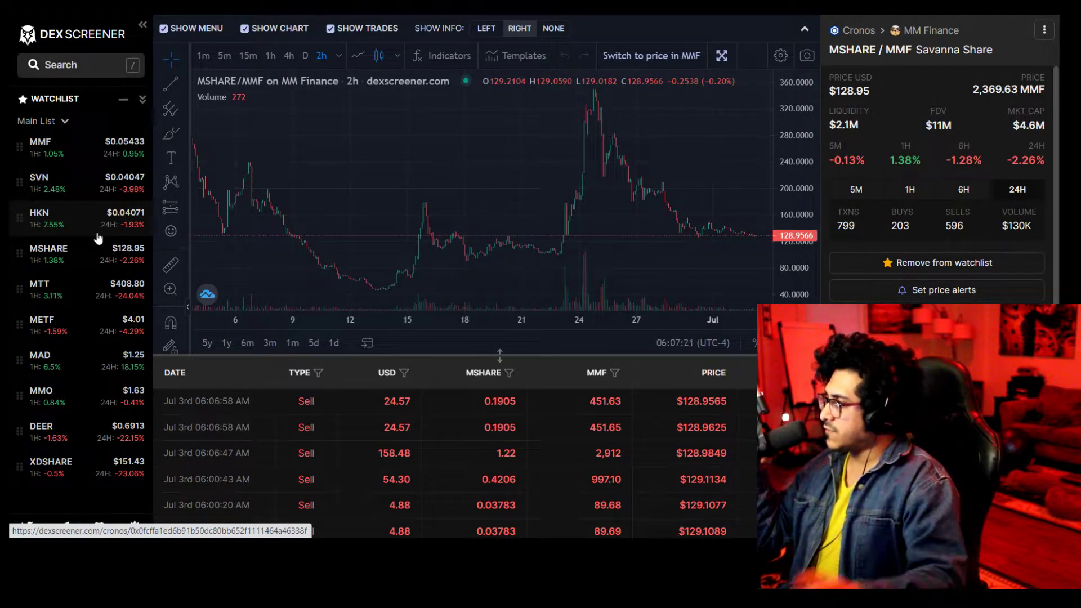
{"action": "scroll", "coordinate": [536, 195], "scroll_direction": "up", "scroll_amount": 3}
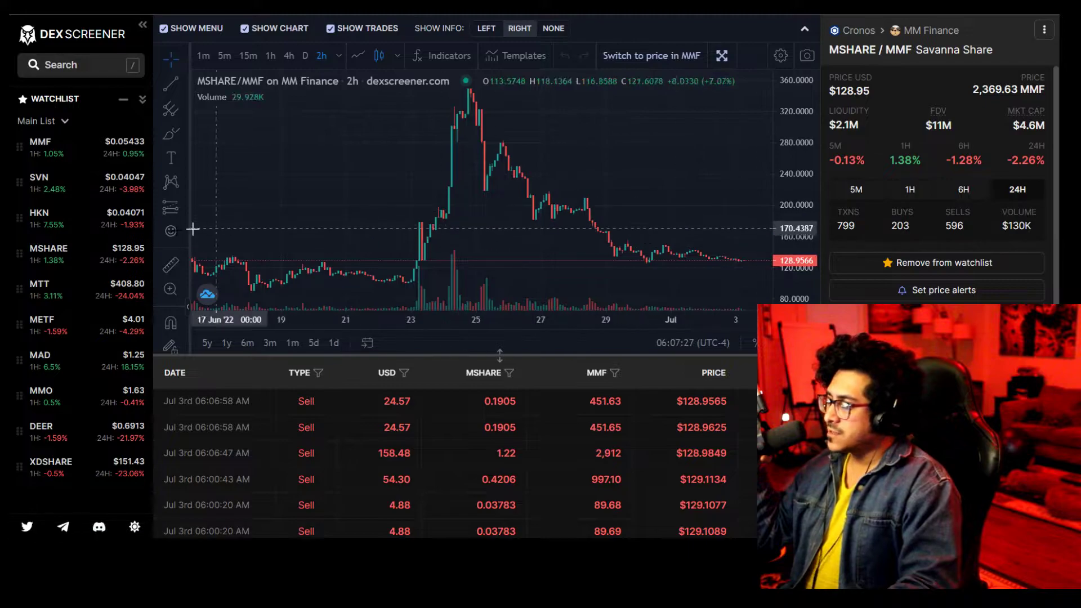
View the SVN, HKN, METF, MAD and MMO watchlist pairs, ending on DEER/USDC
{"action": "left_click", "coordinate": [41, 181]}
{"action": "left_click", "coordinate": [48, 208]}
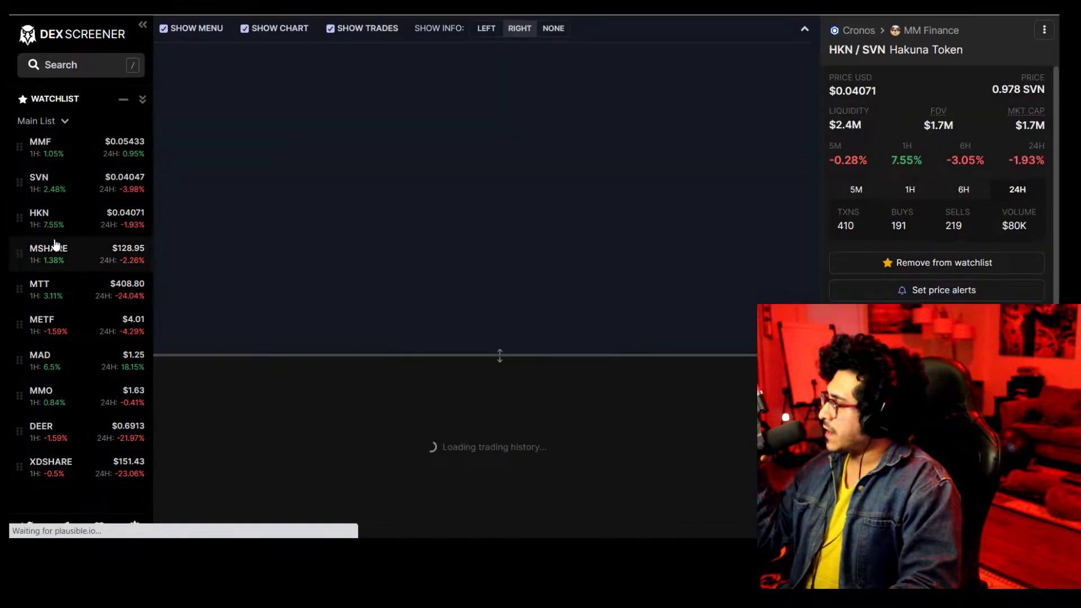
{"action": "left_click", "coordinate": [72, 330]}
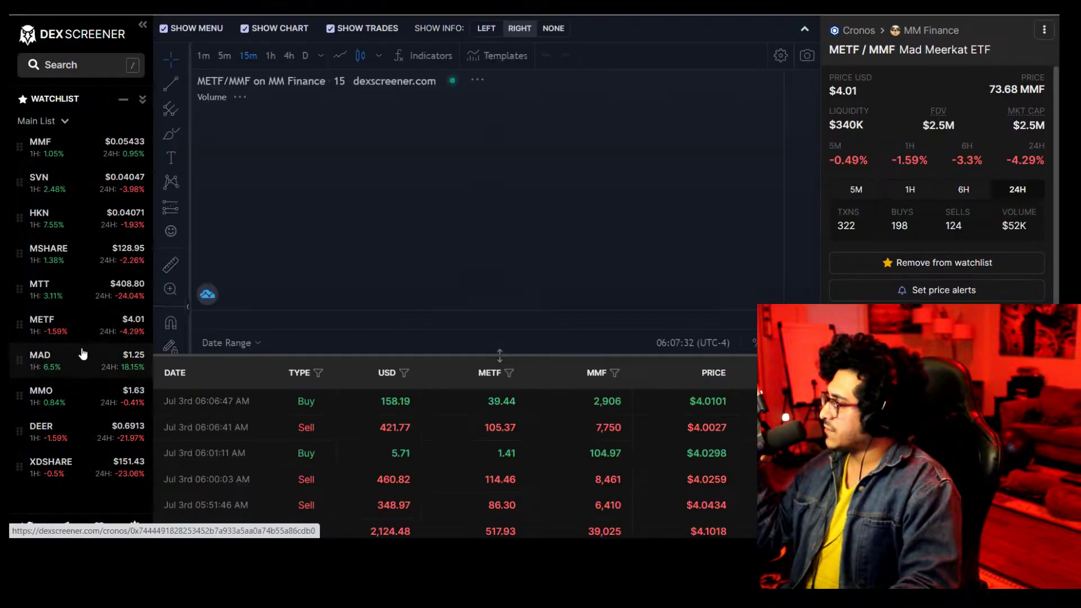
{"action": "left_click", "coordinate": [88, 350]}
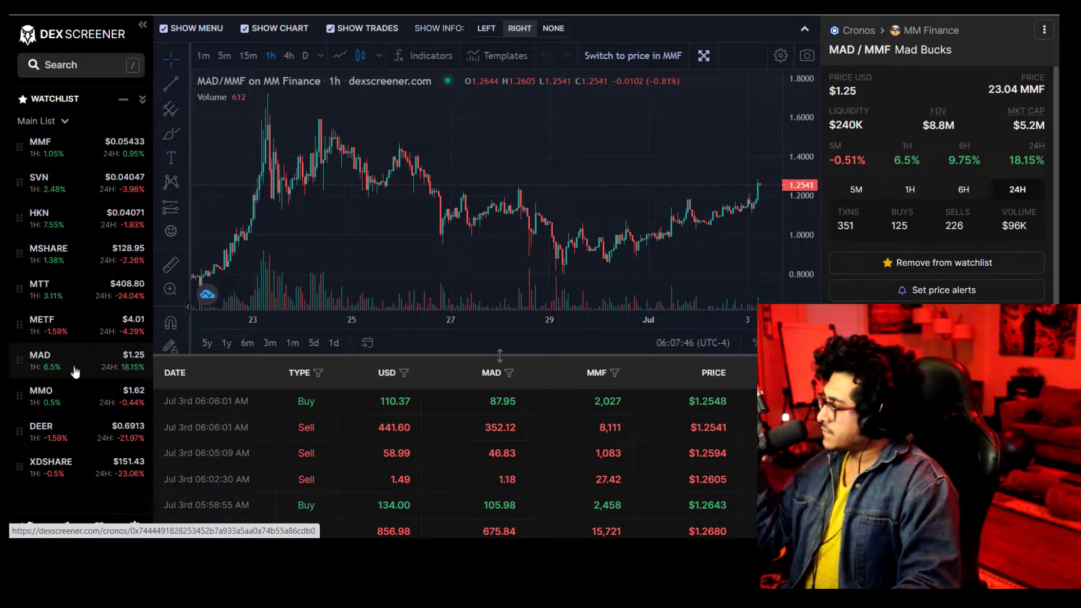
{"action": "left_click", "coordinate": [76, 386]}
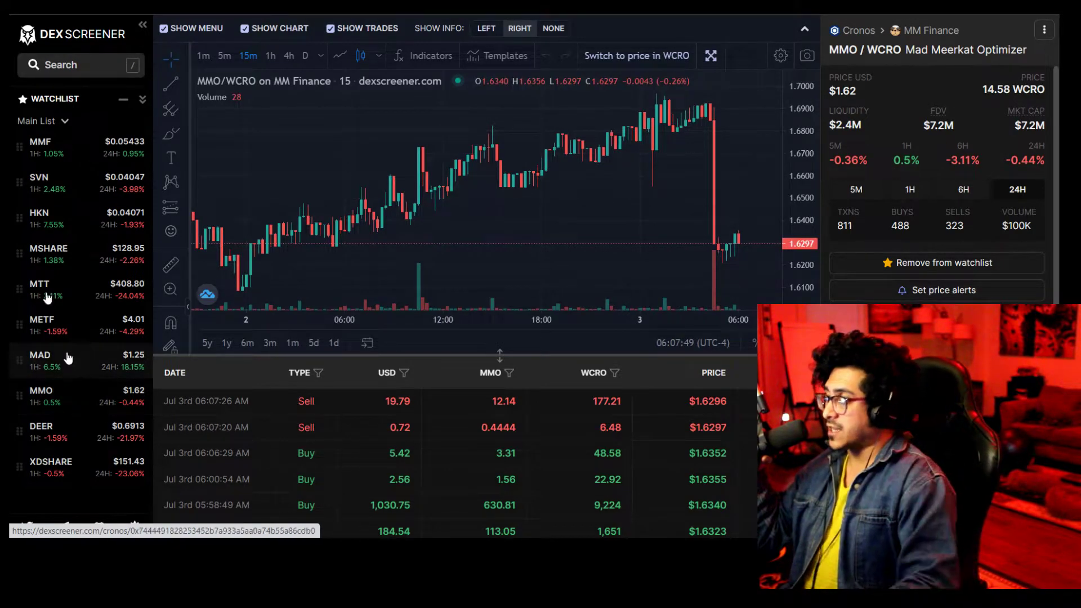
{"action": "scroll", "coordinate": [501, 184], "scroll_direction": "down", "scroll_amount": 2}
{"action": "scroll", "coordinate": [504, 185], "scroll_direction": "down", "scroll_amount": 2}
{"action": "scroll", "coordinate": [505, 184], "scroll_direction": "down", "scroll_amount": 2}
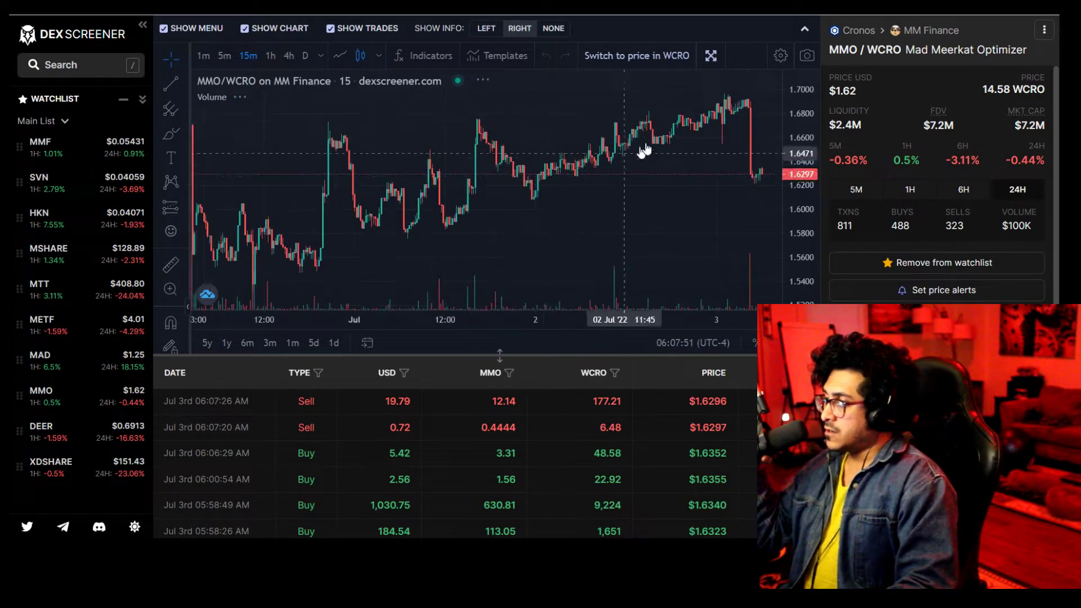
{"action": "left_click", "coordinate": [85, 419]}
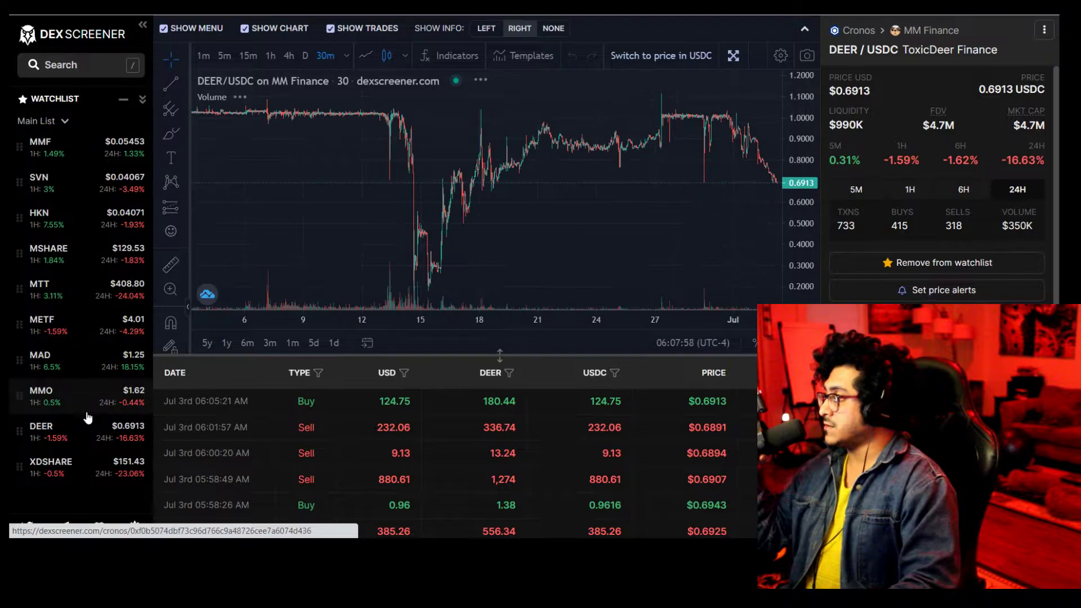
{"action": "scroll", "coordinate": [364, 229], "scroll_direction": "up", "scroll_amount": 2}
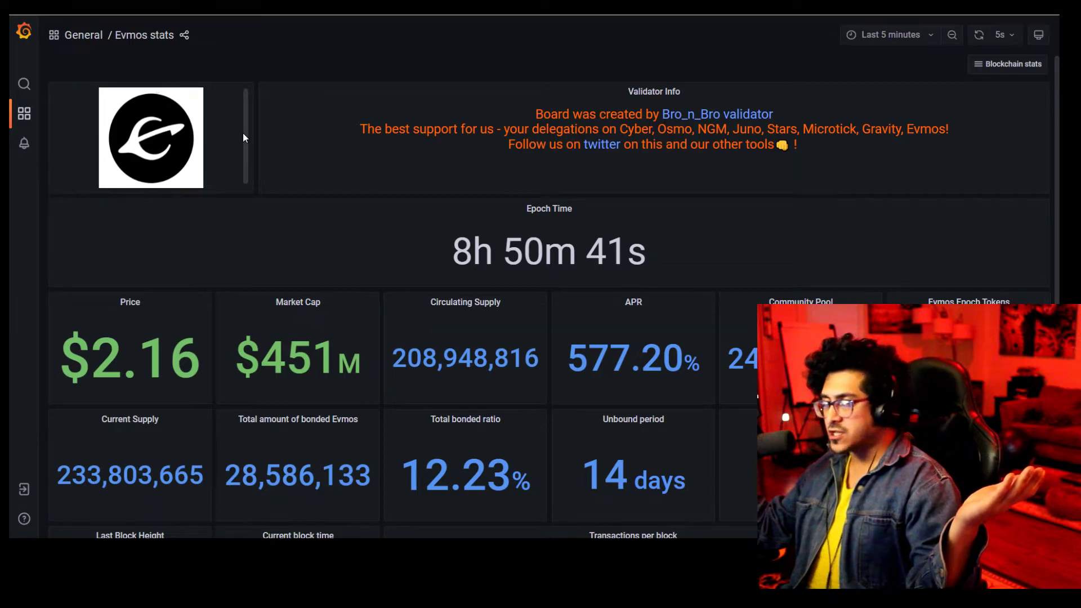
{"action": "mouse_move", "coordinate": [464, 303]}
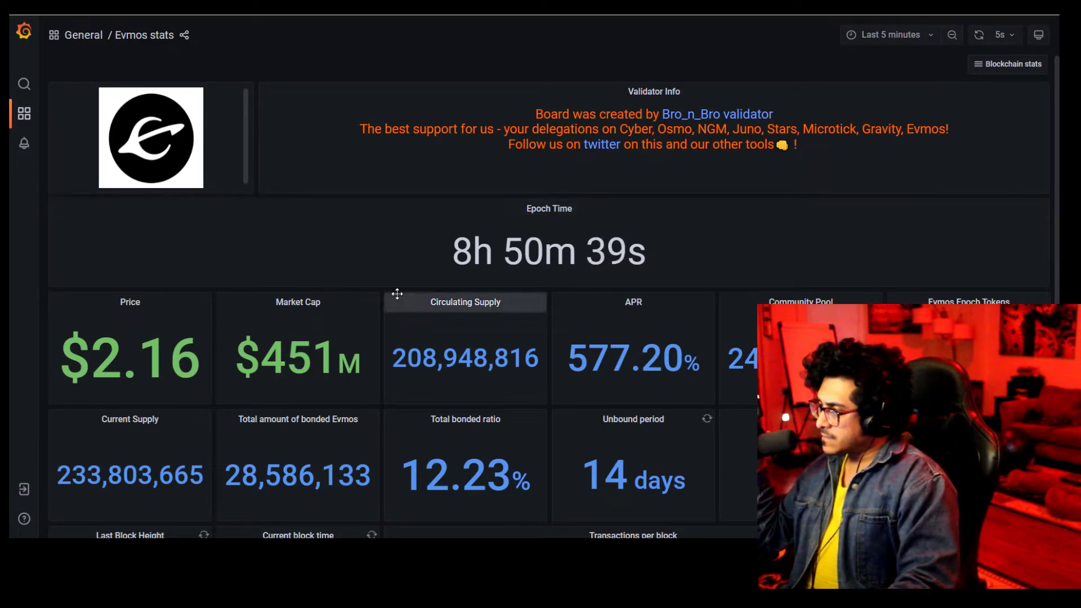
Highlight the dashboard's APR figure and Evmos price value, then clear the highlight
{"action": "left_click_drag", "start_coordinate": [564, 354], "coordinate": [632, 358]}
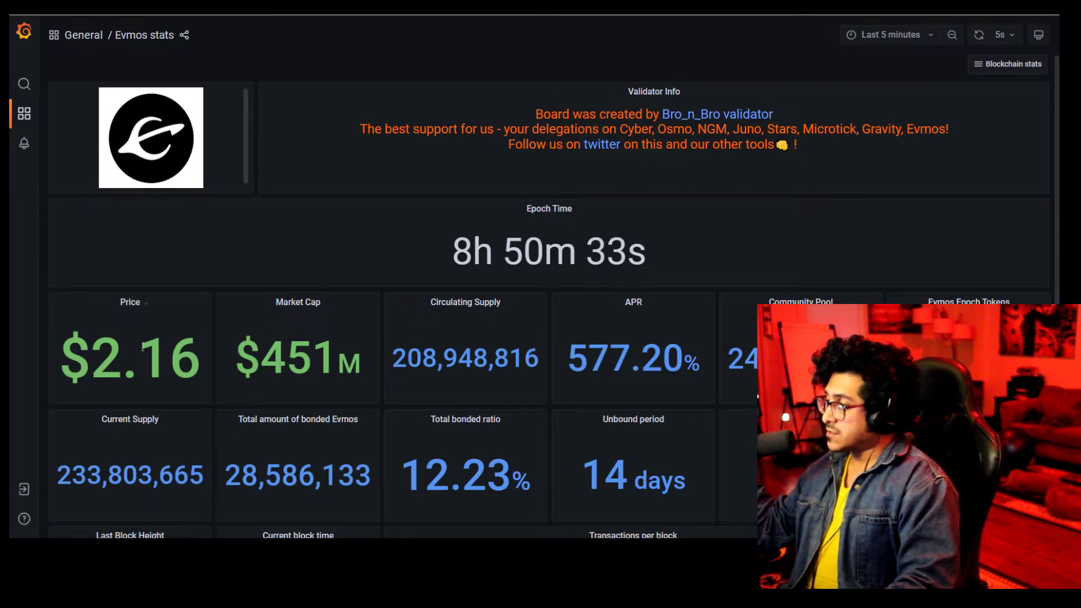
{"action": "left_click_drag", "start_coordinate": [91, 358], "coordinate": [181, 360]}
{"action": "left_click", "coordinate": [291, 257]}
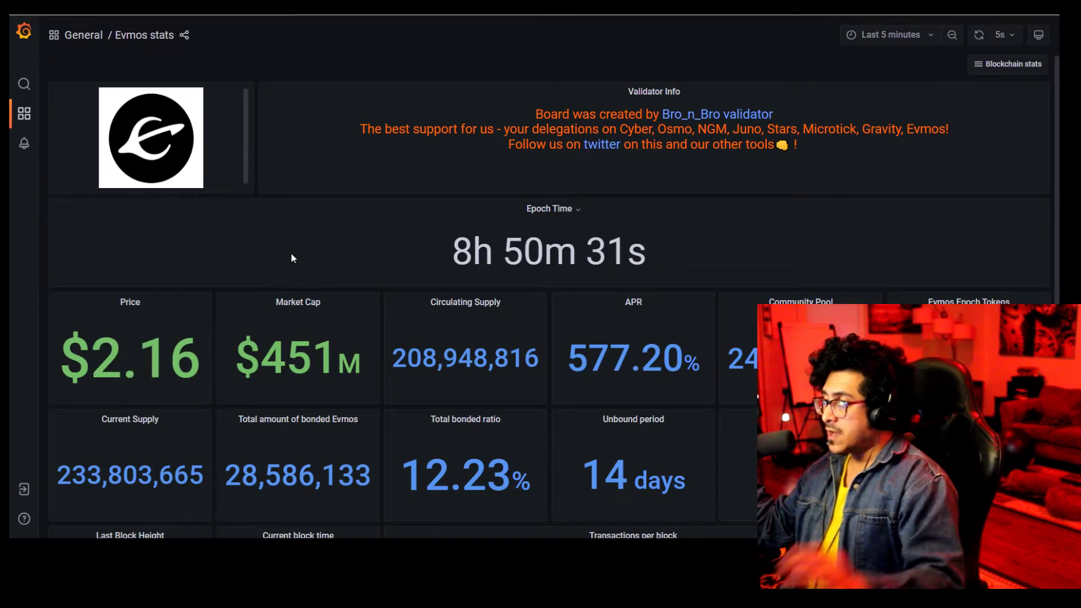